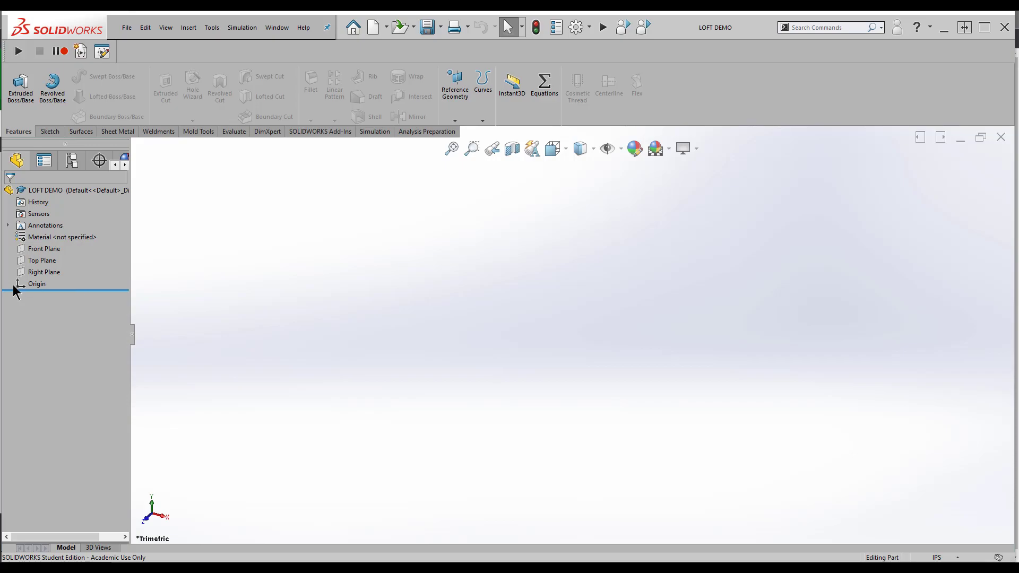
- Select the Front Plane in the FeatureManager design tree
{"action": "left_click", "coordinate": [49, 250]}
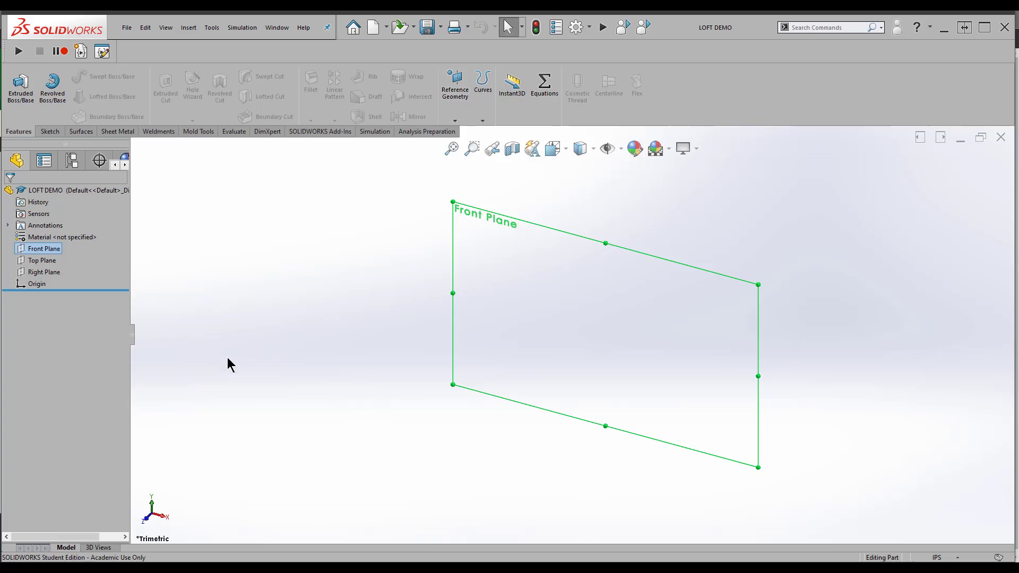
- Start a sketch on the Front Plane and draw a center rectangle at the origin
{"action": "left_click", "coordinate": [48, 132]}
{"action": "left_click", "coordinate": [16, 80]}
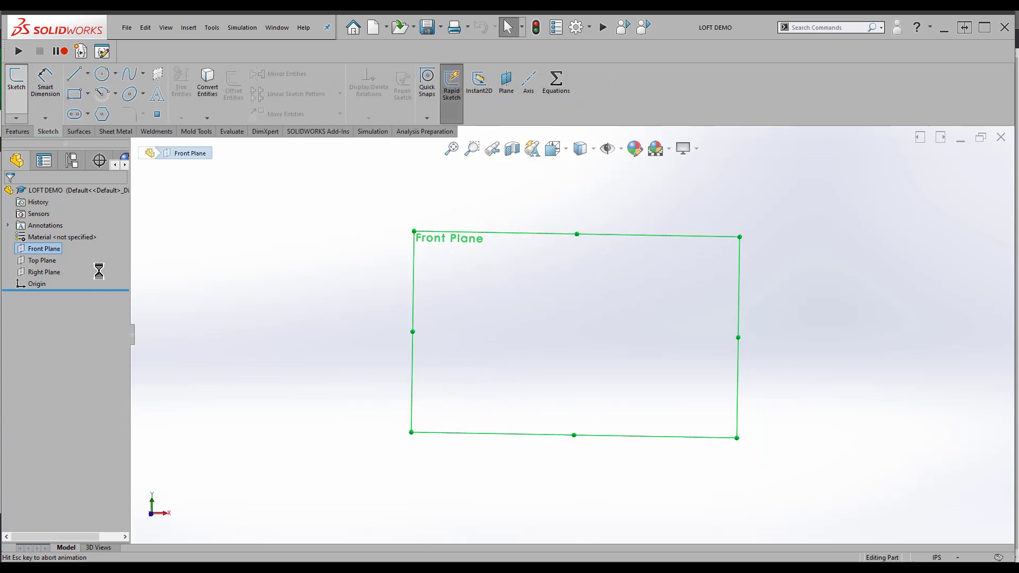
{"action": "left_click", "coordinate": [88, 94]}
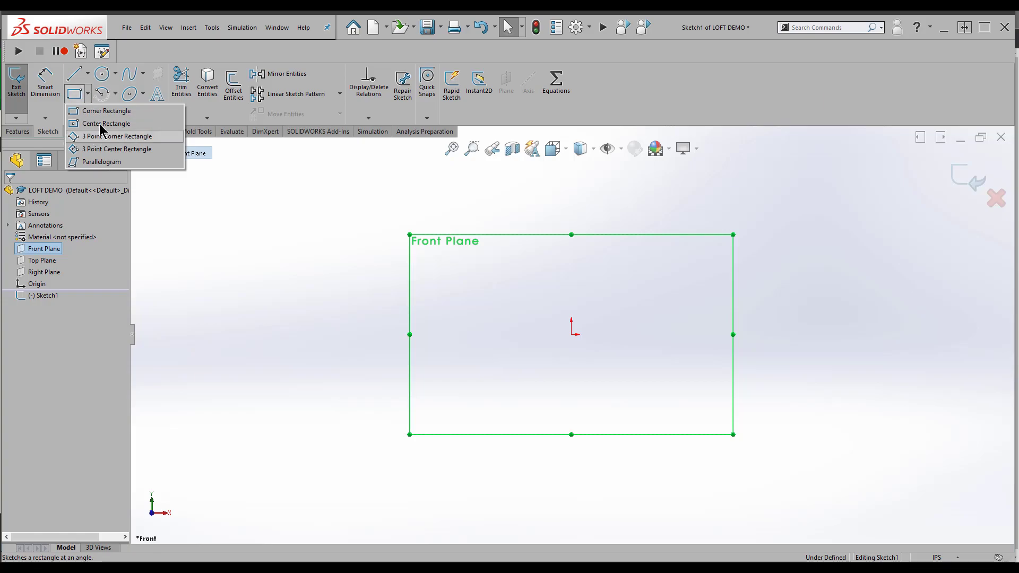
{"action": "left_click", "coordinate": [107, 117]}
{"action": "left_click", "coordinate": [571, 334]}
{"action": "left_click", "coordinate": [505, 275]}
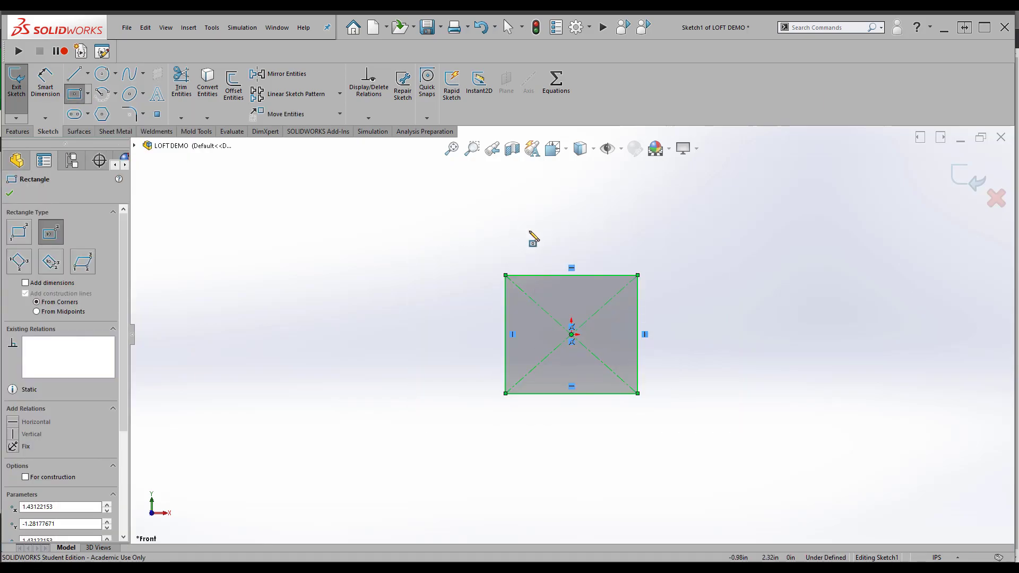
{"action": "right_click", "coordinate": [530, 237]}
{"action": "left_click", "coordinate": [549, 237]}
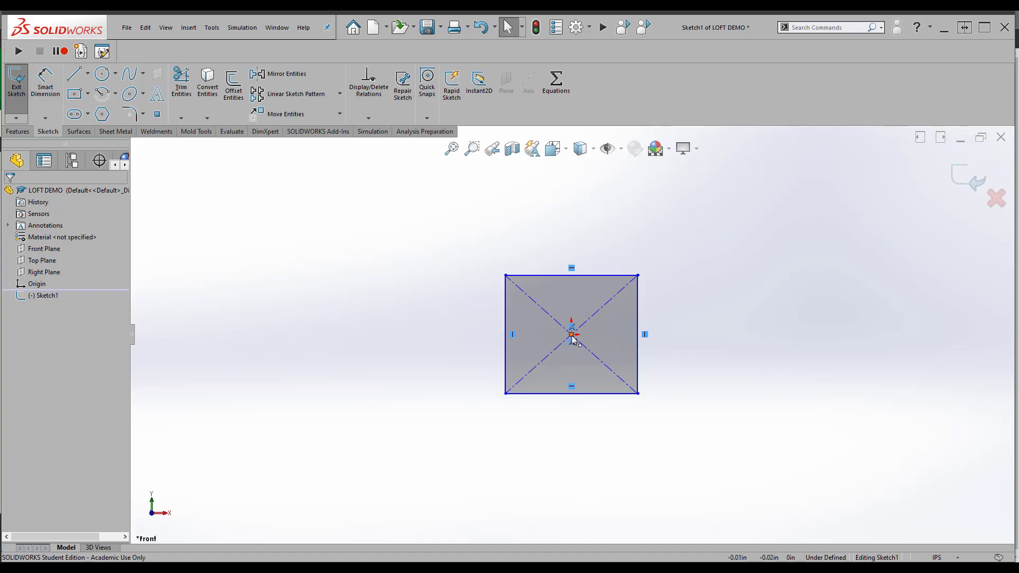
- Dimension the top edge to 2 in, make the top and left edges equal, and exit the sketch
{"action": "left_click", "coordinate": [45, 82]}
{"action": "left_click", "coordinate": [549, 276]}
{"action": "left_click", "coordinate": [576, 225]}
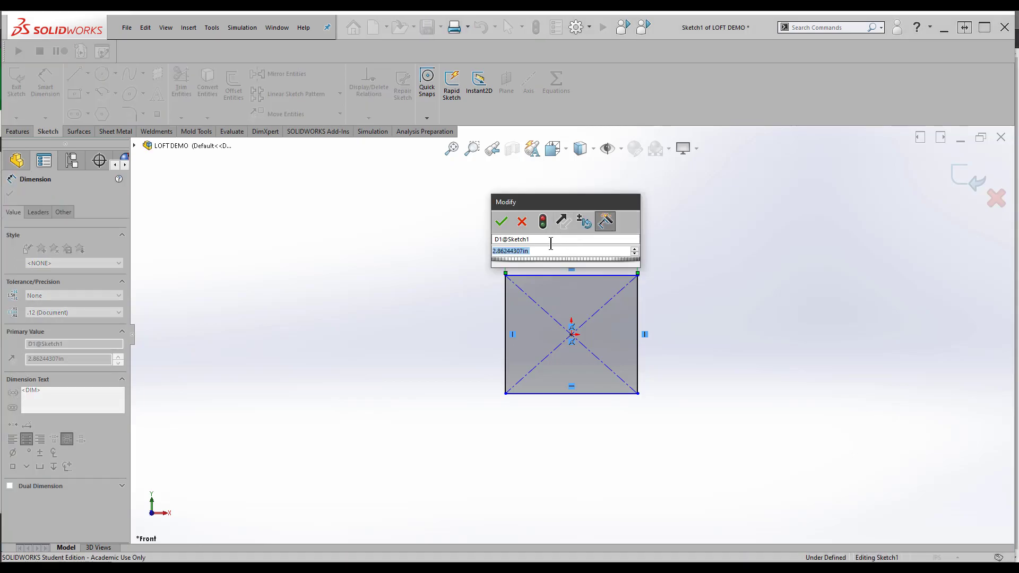
{"action": "type", "text": "2"}
{"action": "key", "text": "Return"}
{"action": "key", "text": "Escape"}
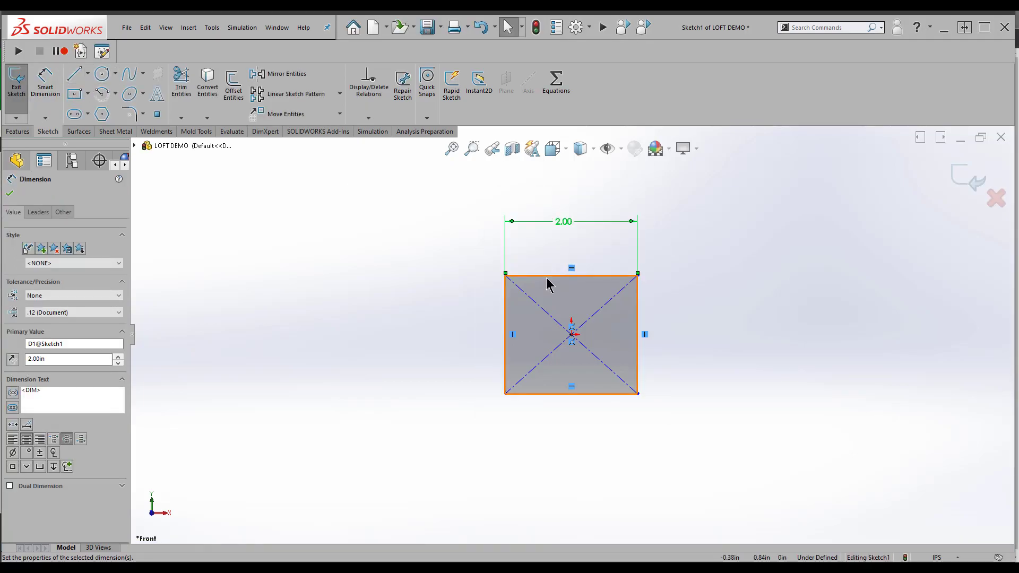
{"action": "left_click", "coordinate": [506, 316]}
{"action": "left_click", "coordinate": [505, 312], "text": "ctrl"}
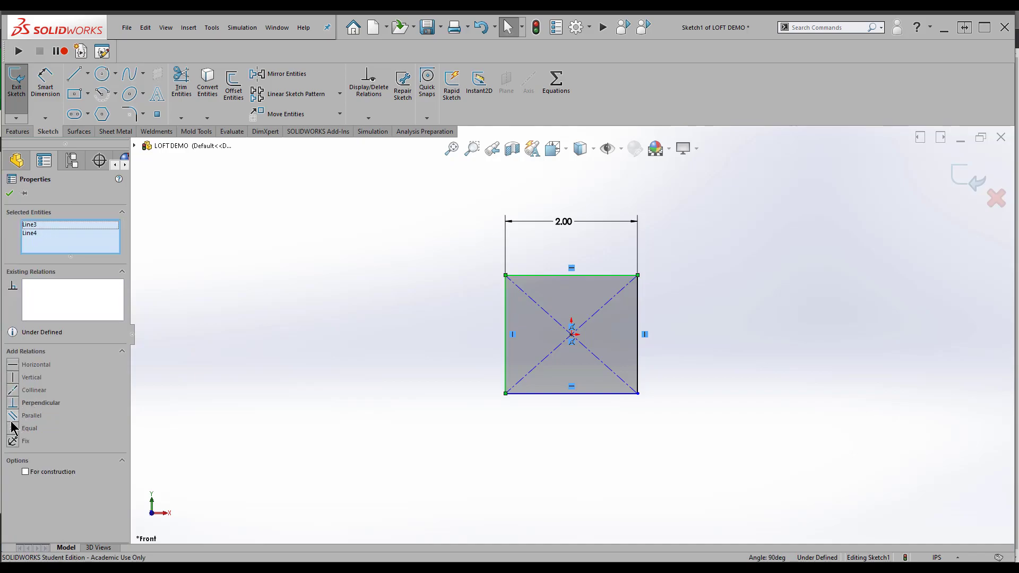
{"action": "left_click", "coordinate": [12, 427]}
{"action": "left_click", "coordinate": [404, 322]}
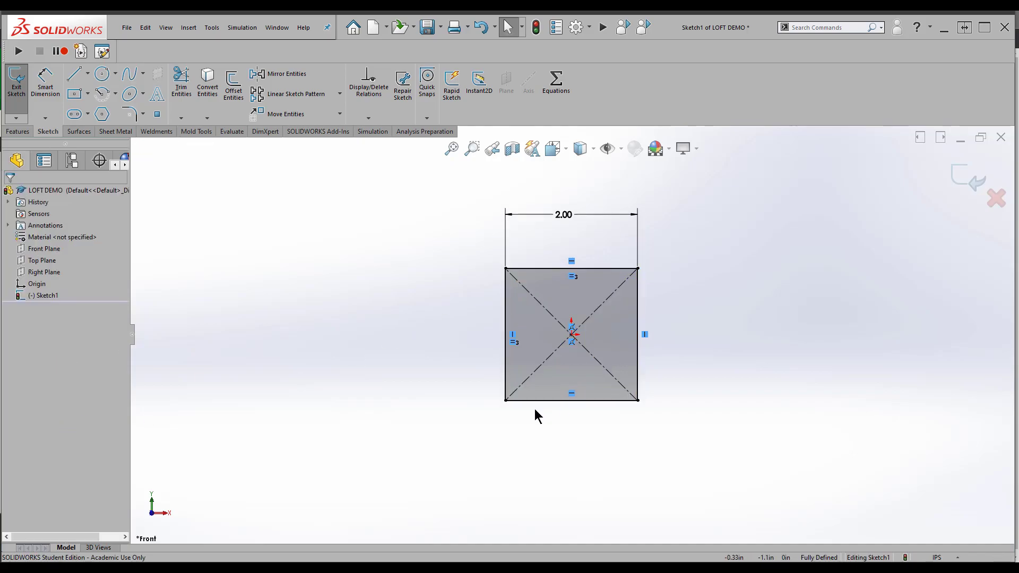
{"action": "key", "text": "ctrl+b"}
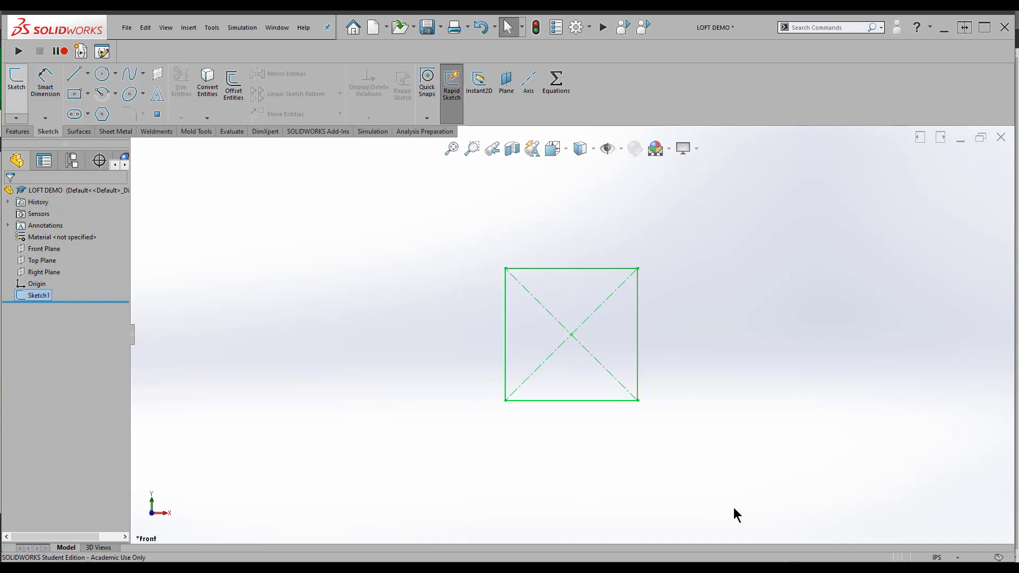
- In isometric view, start a reference plane offset 4.00 in from the Front Plane
{"action": "left_click", "coordinate": [566, 149]}
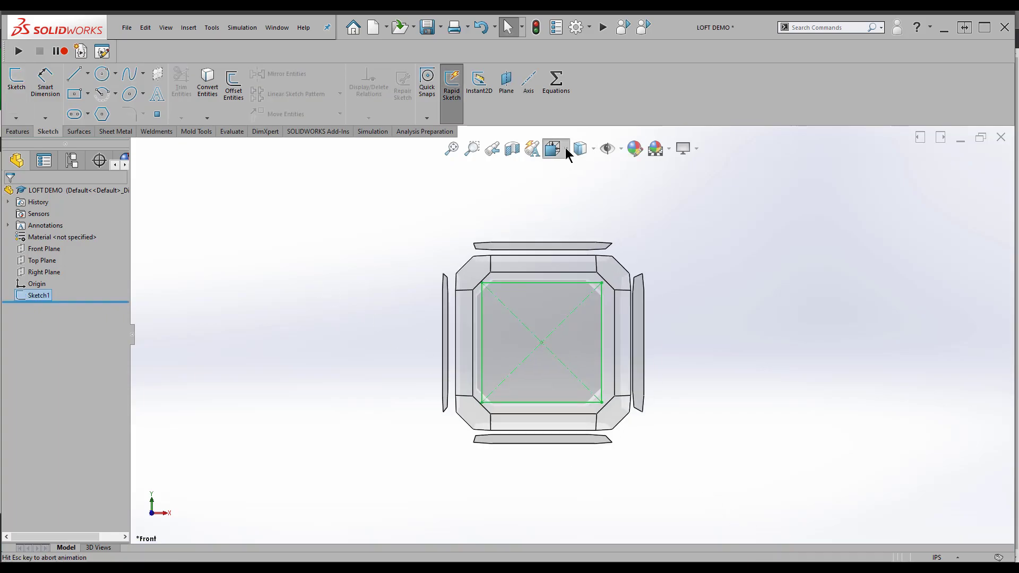
{"action": "left_click", "coordinate": [636, 192]}
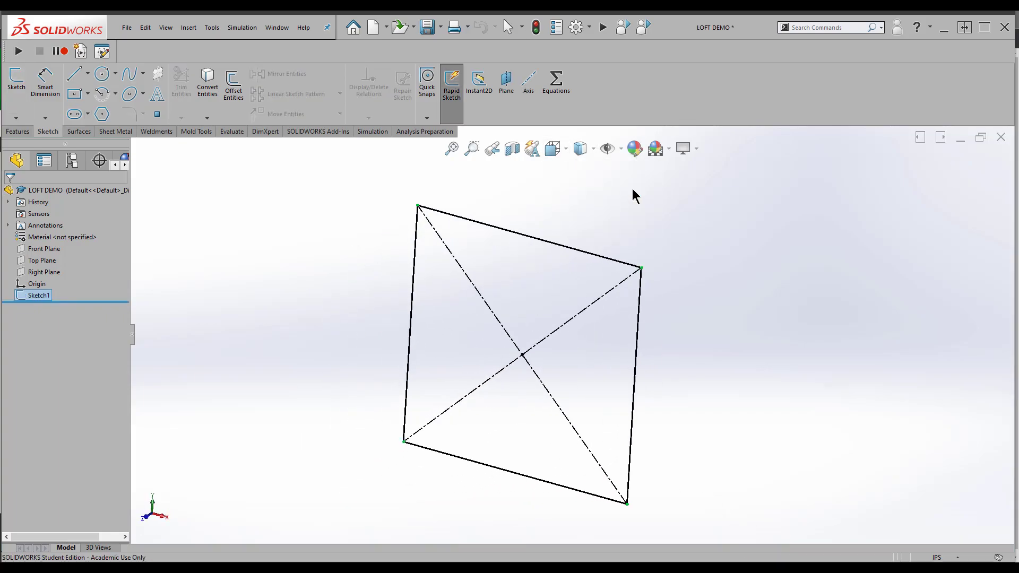
{"action": "left_click", "coordinate": [772, 288]}
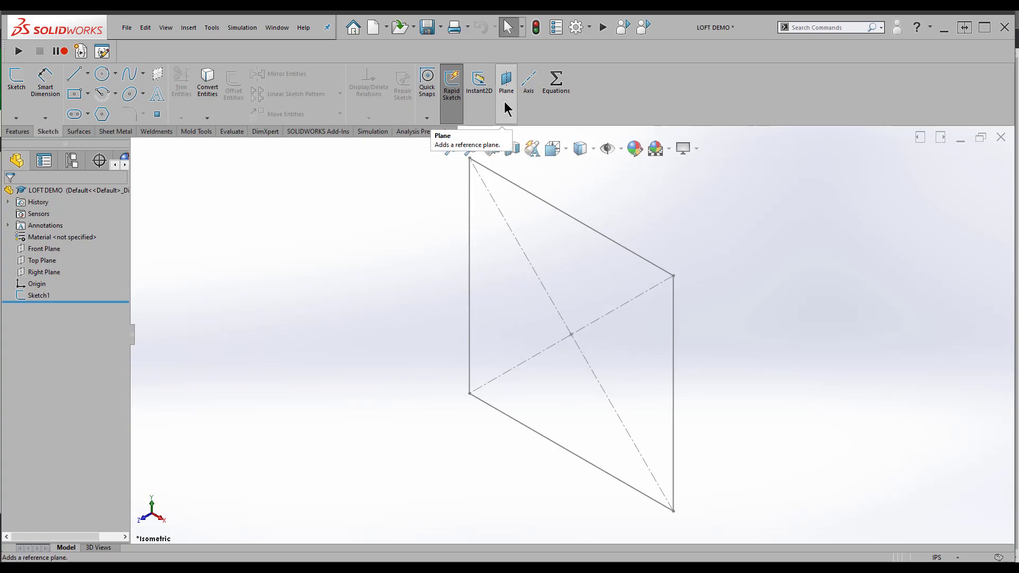
{"action": "left_click", "coordinate": [17, 131]}
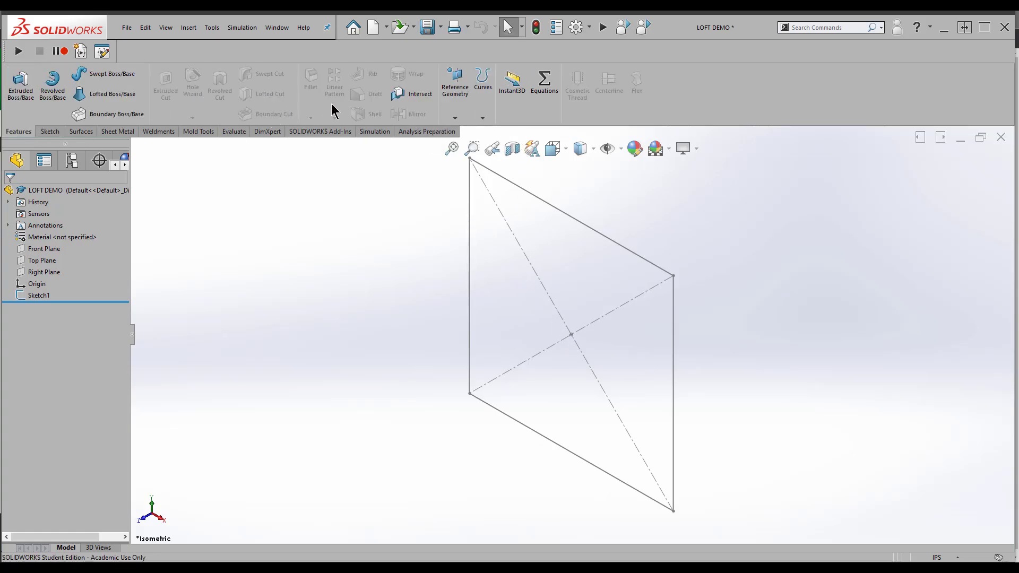
{"action": "left_click", "coordinate": [453, 94]}
{"action": "left_click", "coordinate": [463, 131]}
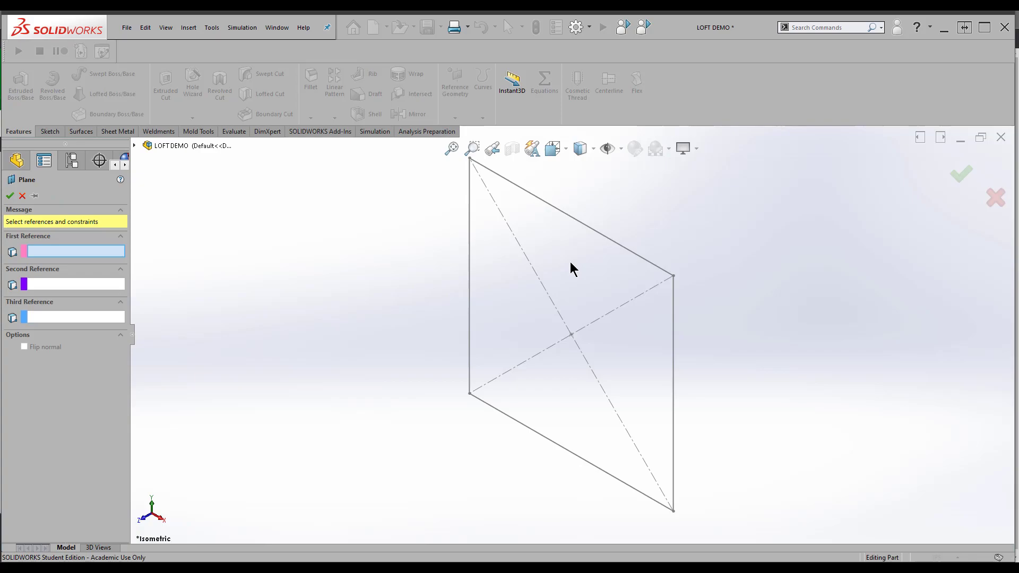
{"action": "left_click", "coordinate": [134, 147]}
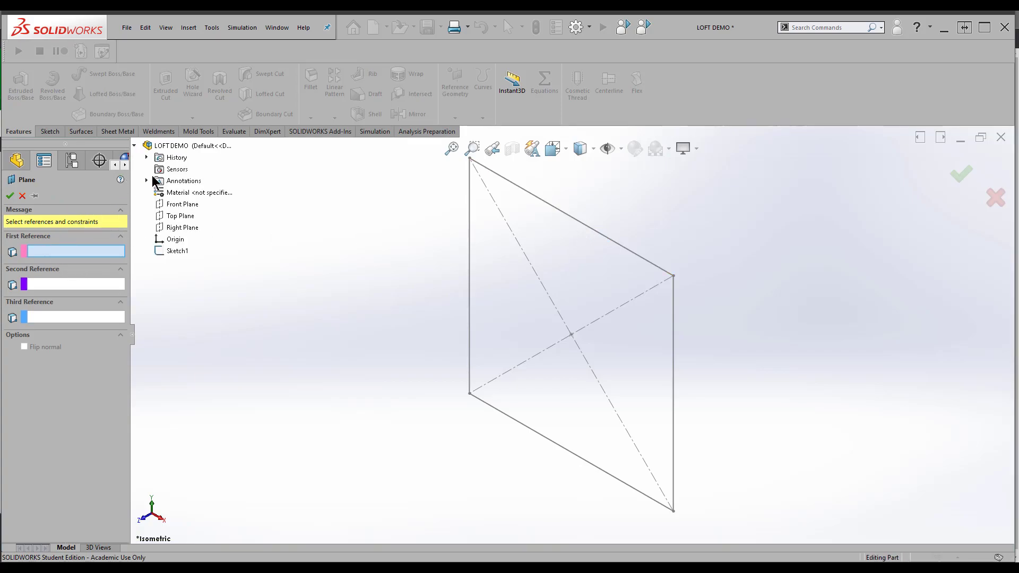
{"action": "left_click", "coordinate": [180, 204]}
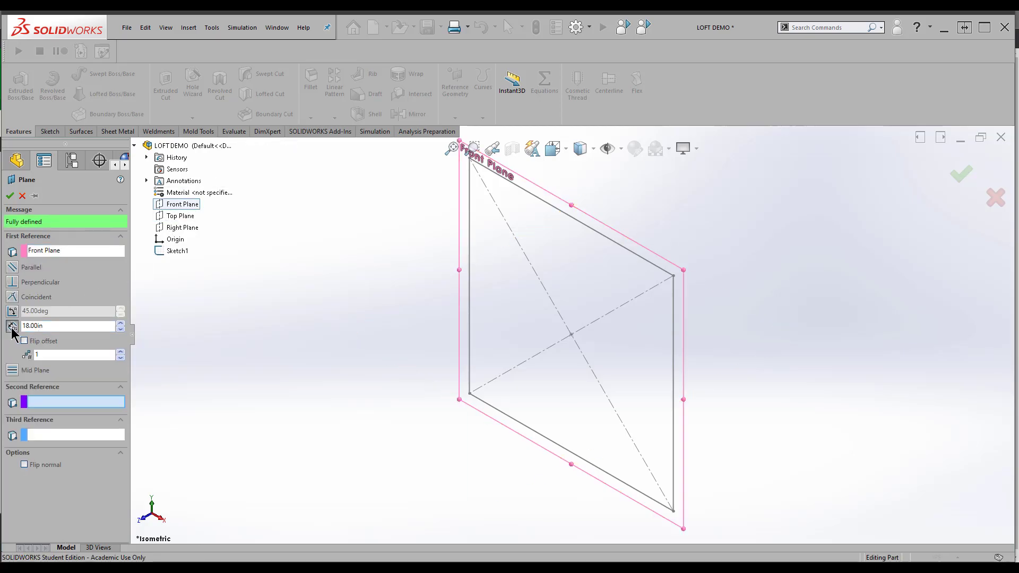
{"action": "double_click", "coordinate": [72, 325]}
{"action": "type", "text": "4"}
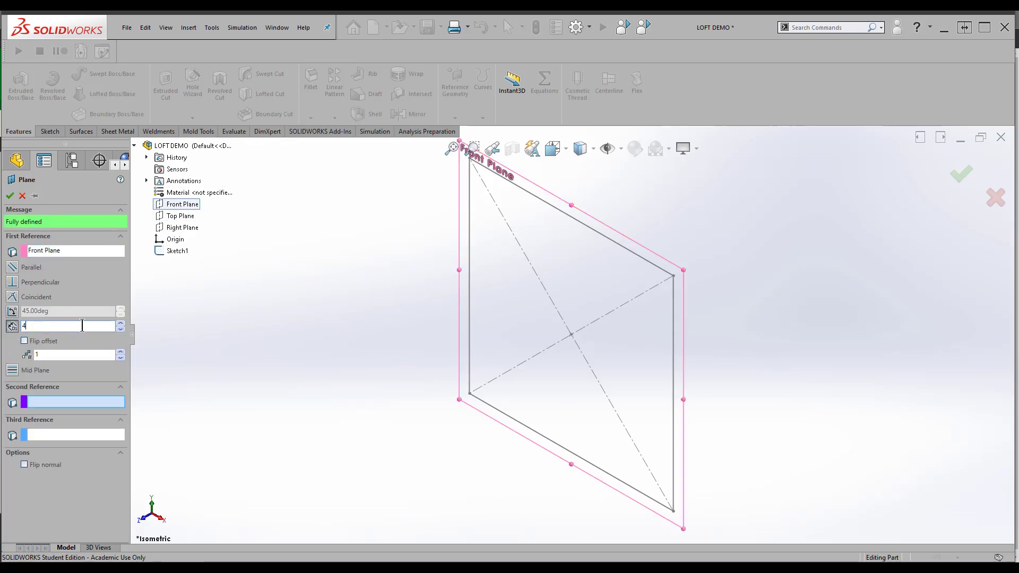
{"action": "key", "text": "Return"}
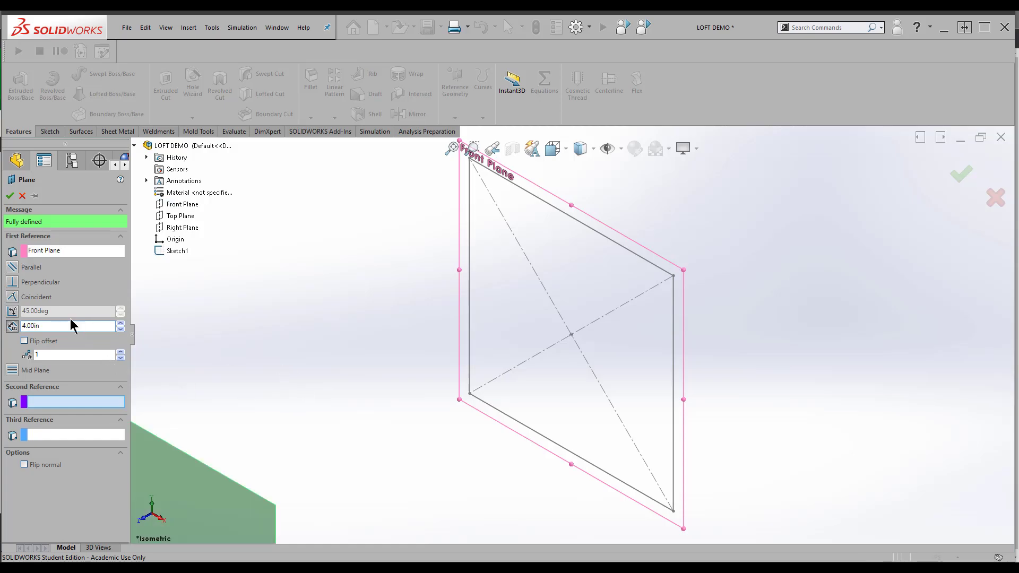
{"action": "key", "text": "f"}
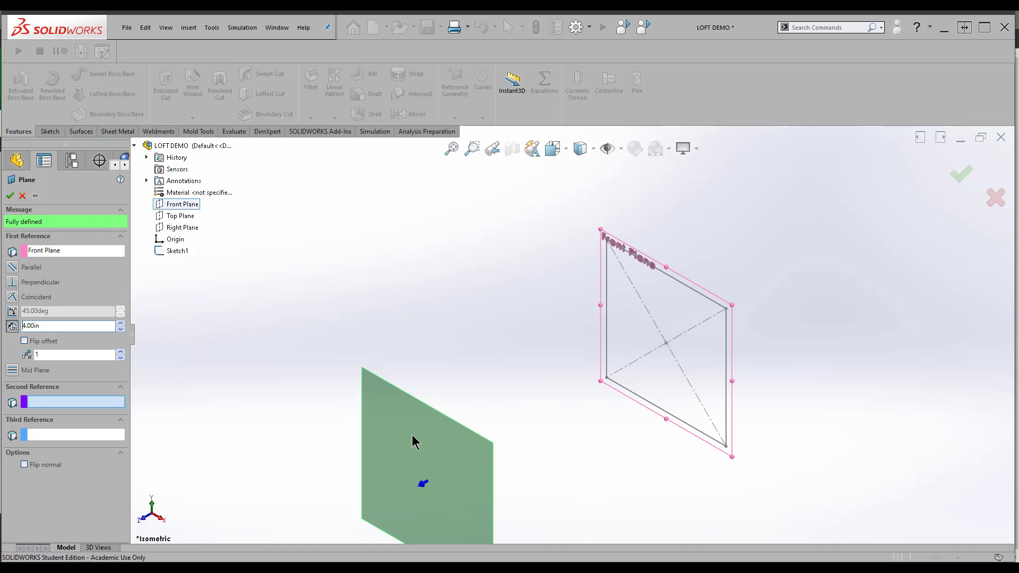
- Flip the offset direction and set the number of planes to 1
{"action": "left_click", "coordinate": [24, 341]}
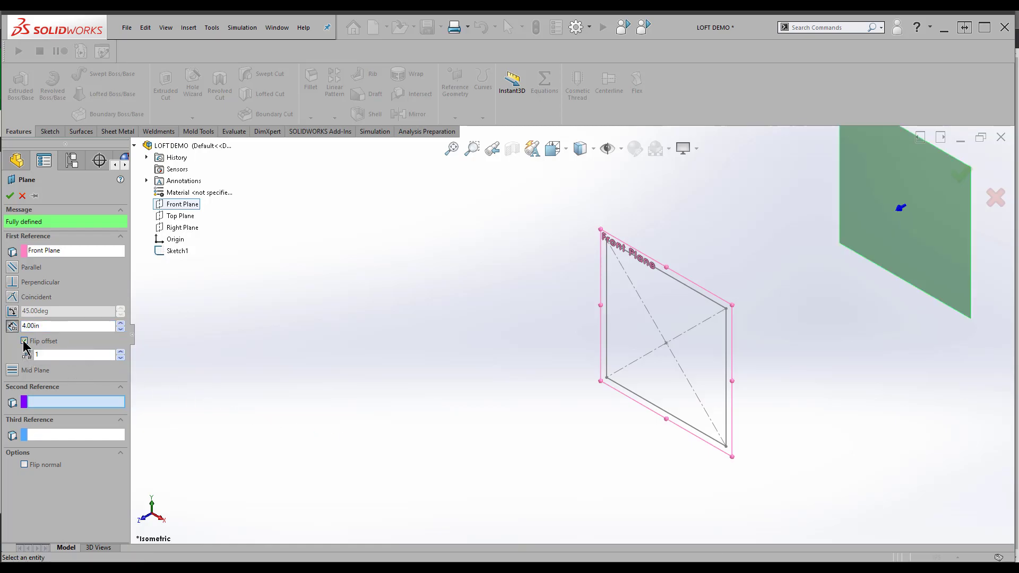
{"action": "left_click", "coordinate": [24, 341]}
{"action": "scroll", "coordinate": [438, 302], "scroll_direction": "down", "scroll_amount": 3}
{"action": "scroll", "coordinate": [364, 334], "scroll_direction": "up", "scroll_amount": 6}
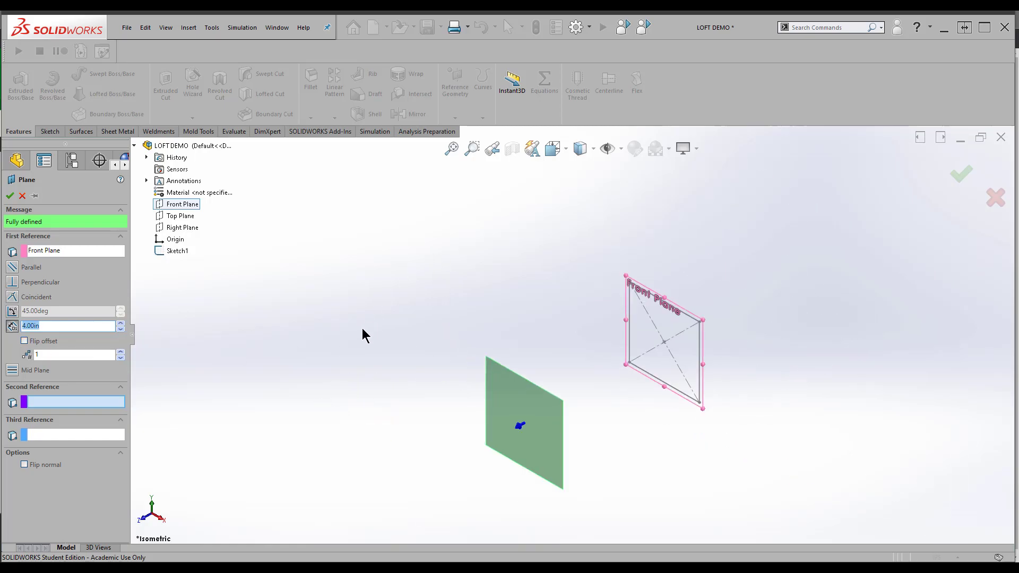
{"action": "left_click", "coordinate": [121, 352]}
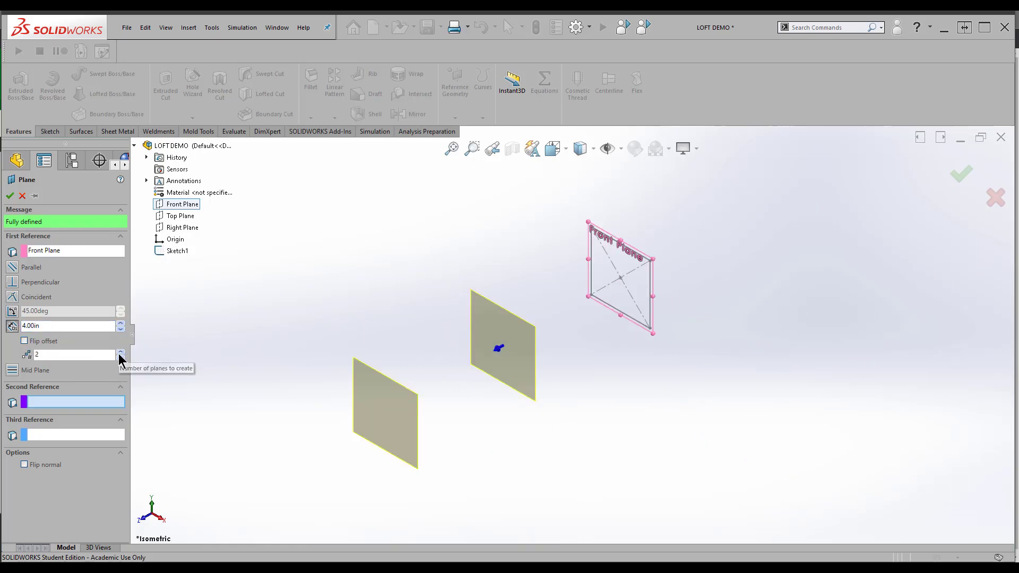
{"action": "left_click", "coordinate": [120, 353]}
{"action": "left_click", "coordinate": [120, 352]}
{"action": "scroll", "coordinate": [504, 318], "scroll_direction": "up", "scroll_amount": 2}
{"action": "scroll", "coordinate": [510, 378], "scroll_direction": "down", "scroll_amount": 2}
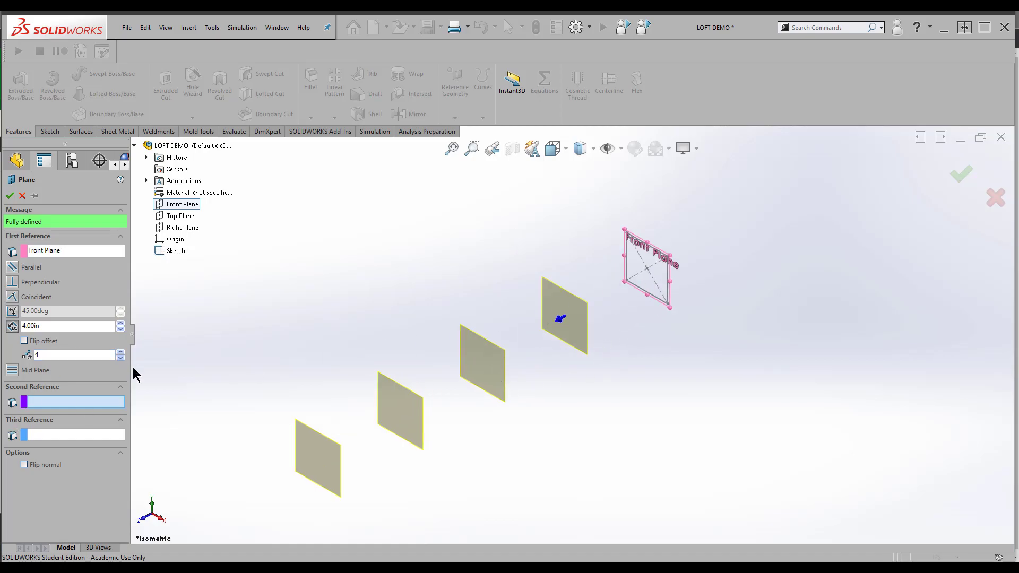
{"action": "left_click", "coordinate": [120, 358]}
{"action": "left_click", "coordinate": [121, 357]}
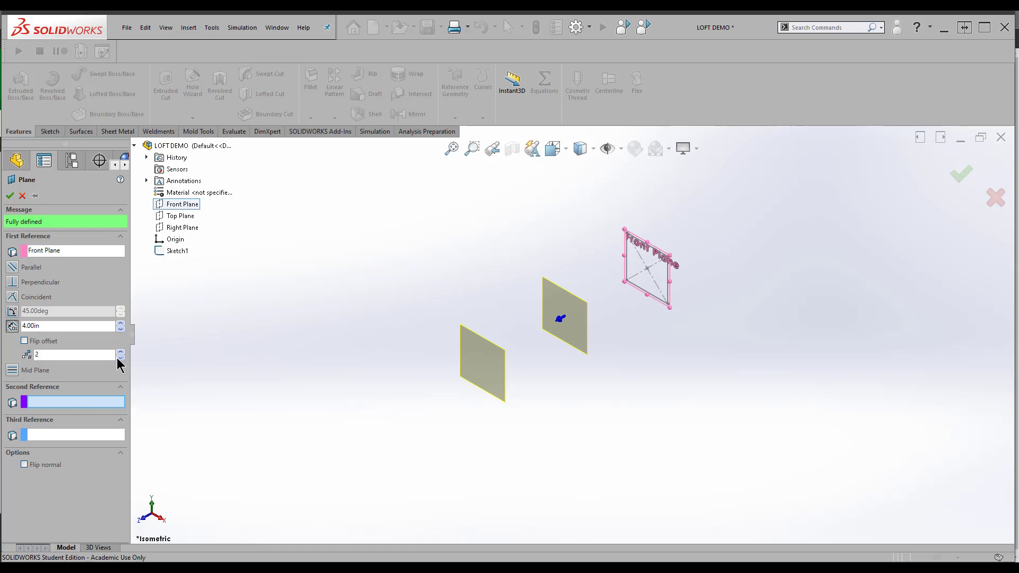
{"action": "left_click", "coordinate": [120, 357]}
- Confirm Plane1 and start a new sketch on it
{"action": "left_click", "coordinate": [9, 196]}
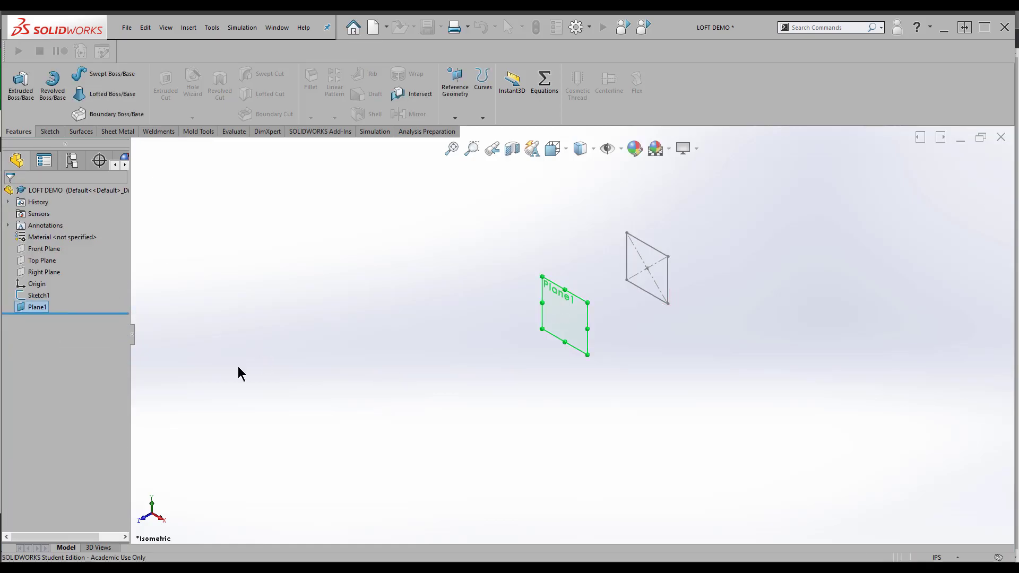
{"action": "left_click", "coordinate": [545, 308]}
{"action": "left_click", "coordinate": [50, 131]}
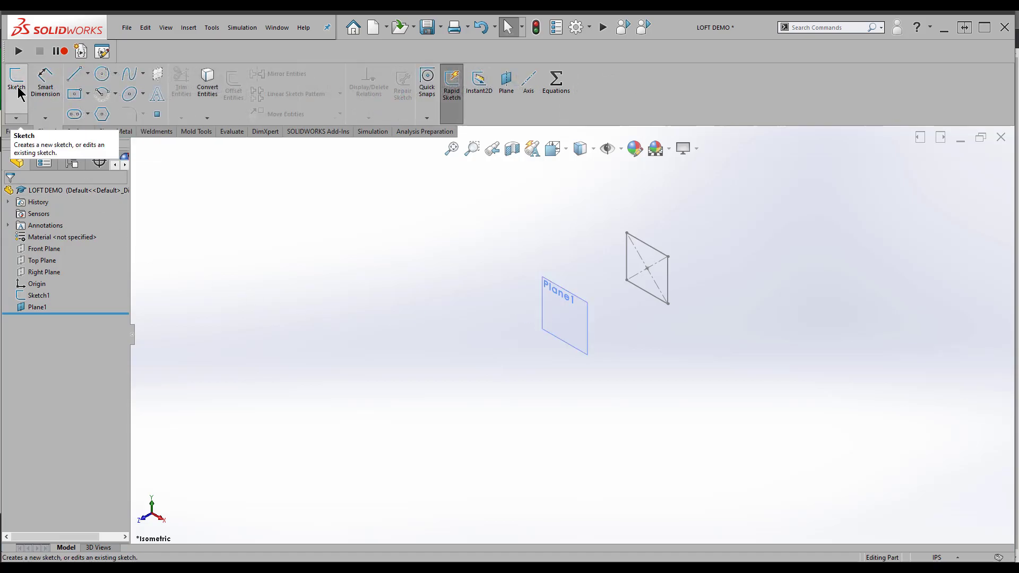
{"action": "left_click", "coordinate": [18, 93]}
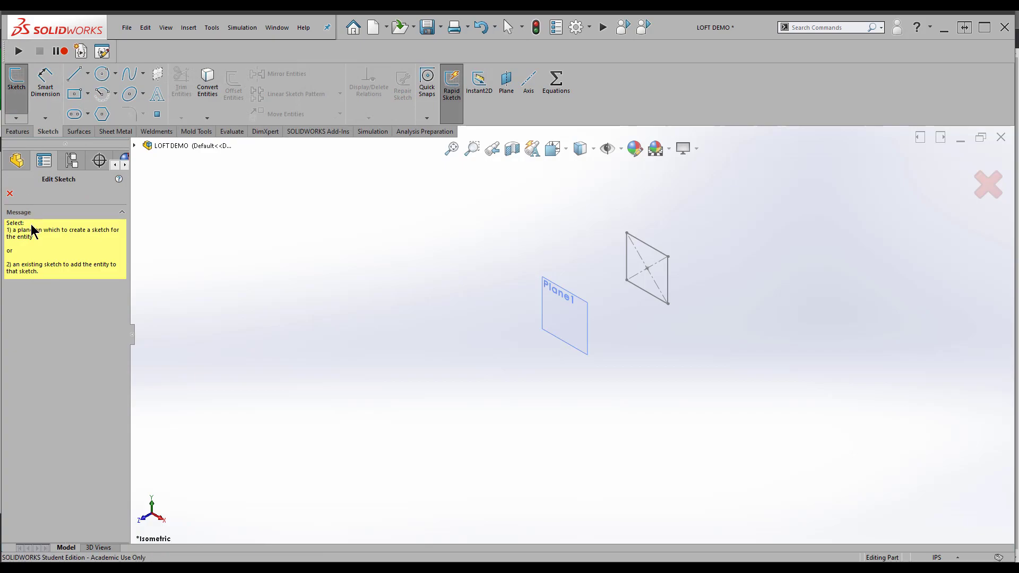
{"action": "left_click", "coordinate": [134, 146]}
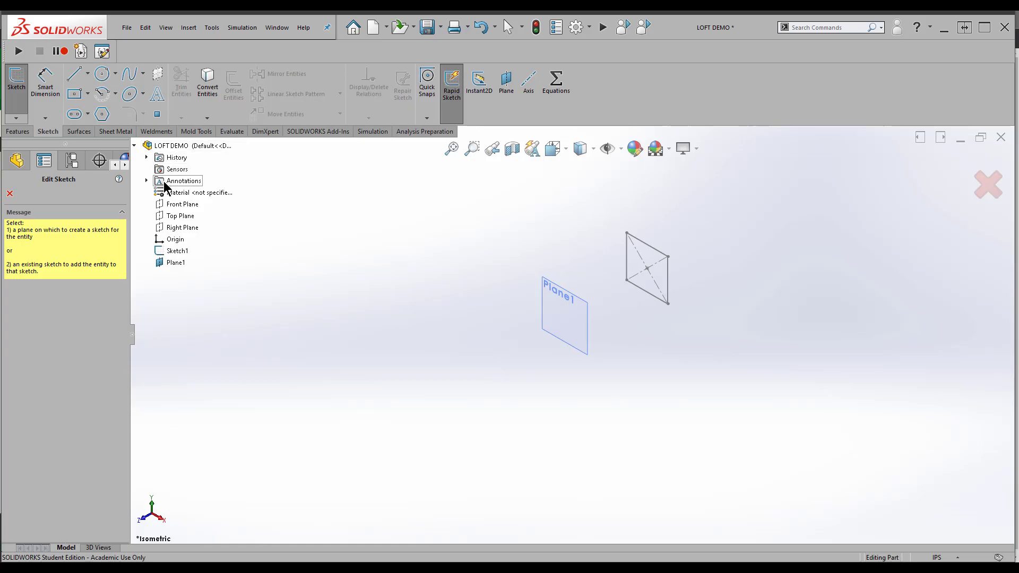
{"action": "left_click", "coordinate": [169, 262]}
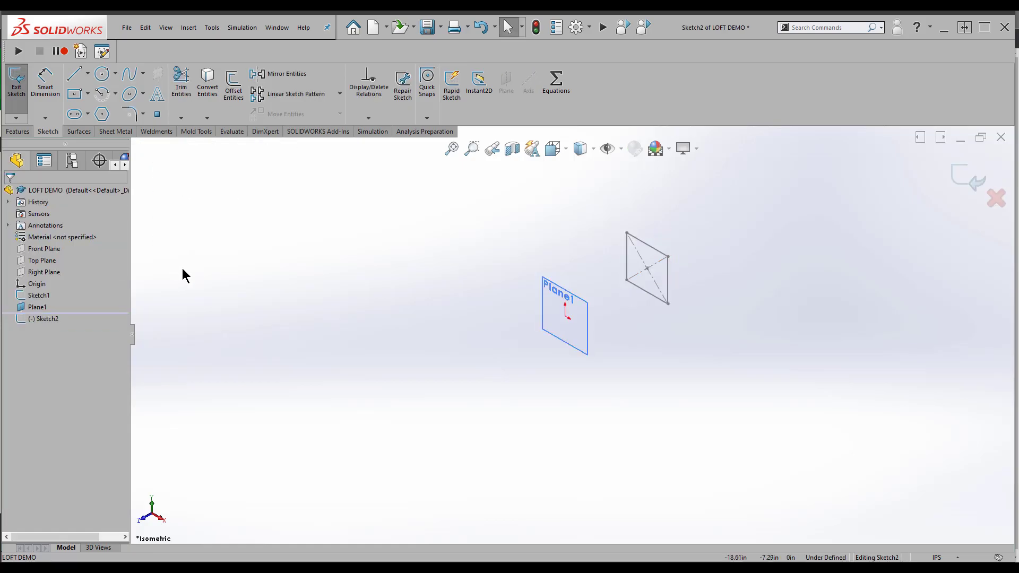
- Draw a circle centred on Plane1's origin
{"action": "left_click", "coordinate": [102, 74]}
{"action": "left_click", "coordinate": [565, 318]}
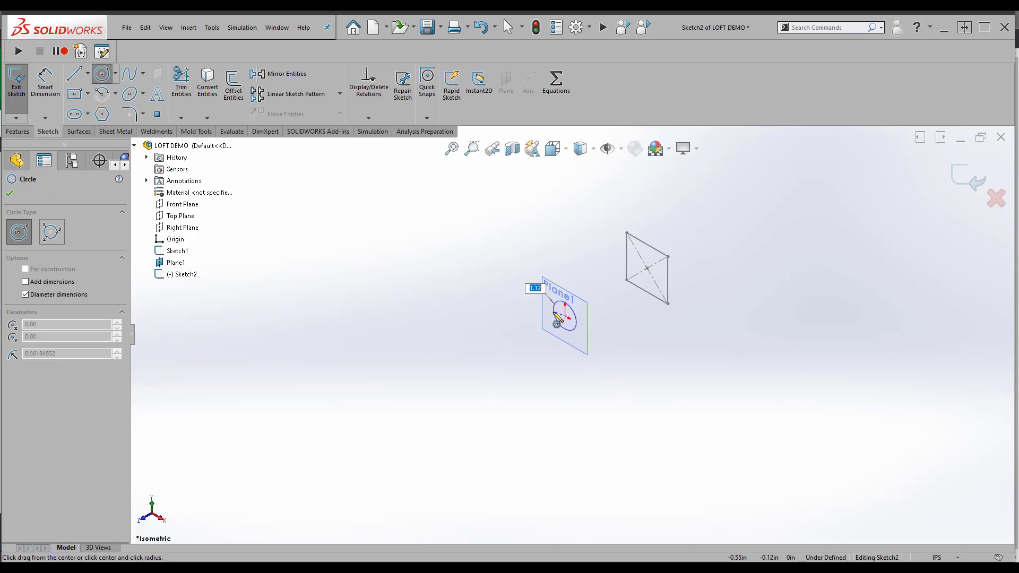
{"action": "left_click", "coordinate": [554, 317]}
{"action": "key", "text": "Escape"}
{"action": "middle_click_drag", "start_coordinate": [546, 277], "coordinate": [332, 241], "text": "ctrl"}
{"action": "scroll", "coordinate": [332, 242], "scroll_direction": "down", "scroll_amount": 5}
- Dimension the circle to a 2 in diameter, view it from the front, and exit the sketch
{"action": "left_click", "coordinate": [45, 81]}
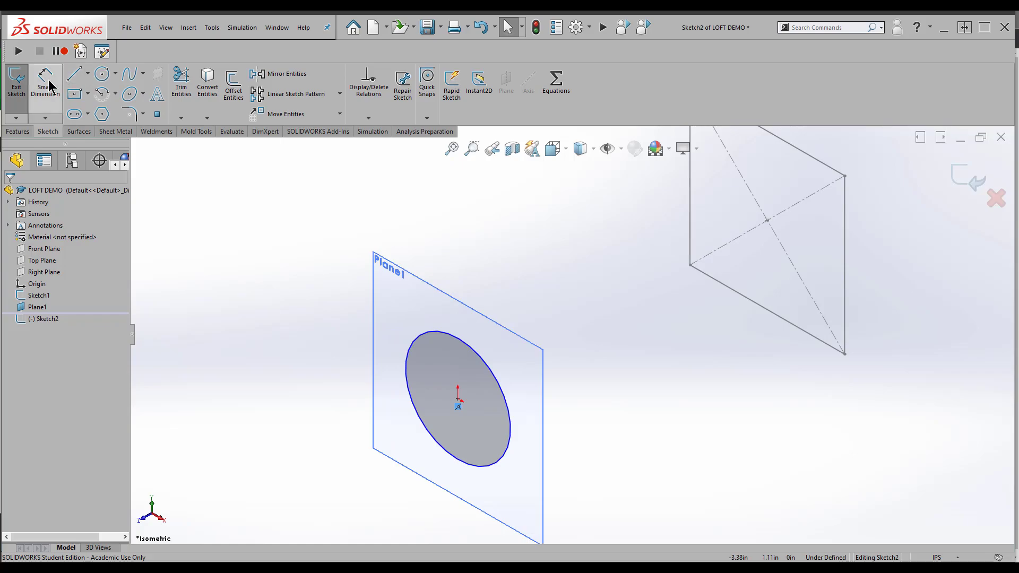
{"action": "left_click", "coordinate": [419, 338]}
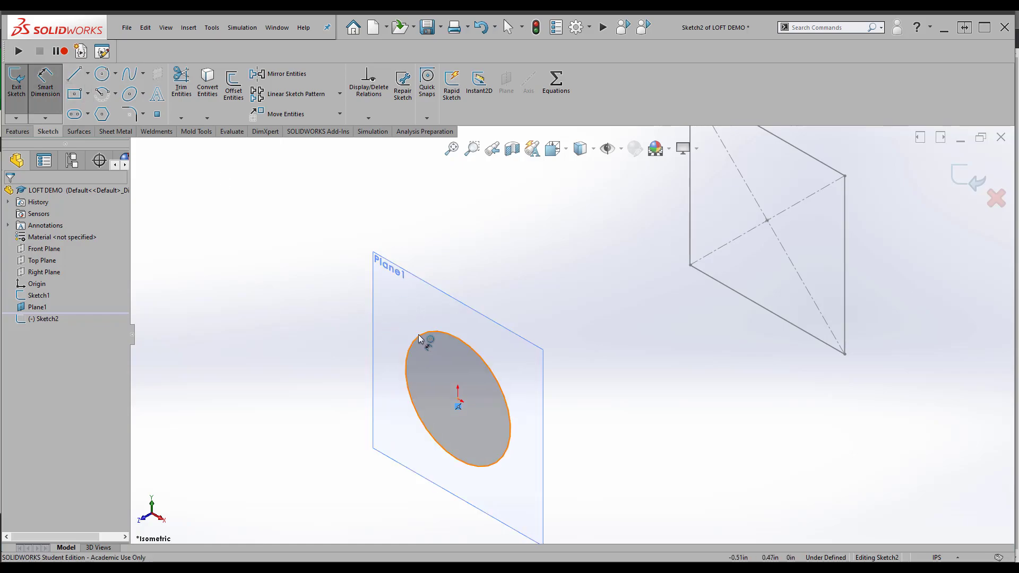
{"action": "left_click", "coordinate": [344, 231]}
{"action": "type", "text": "2"}
{"action": "key", "text": "Return"}
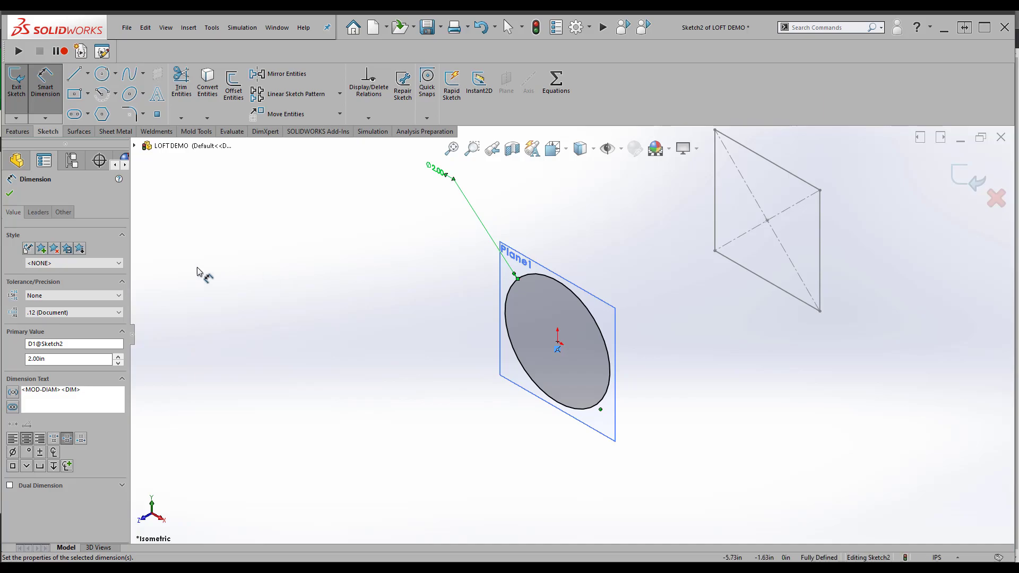
{"action": "left_click", "coordinate": [8, 195]}
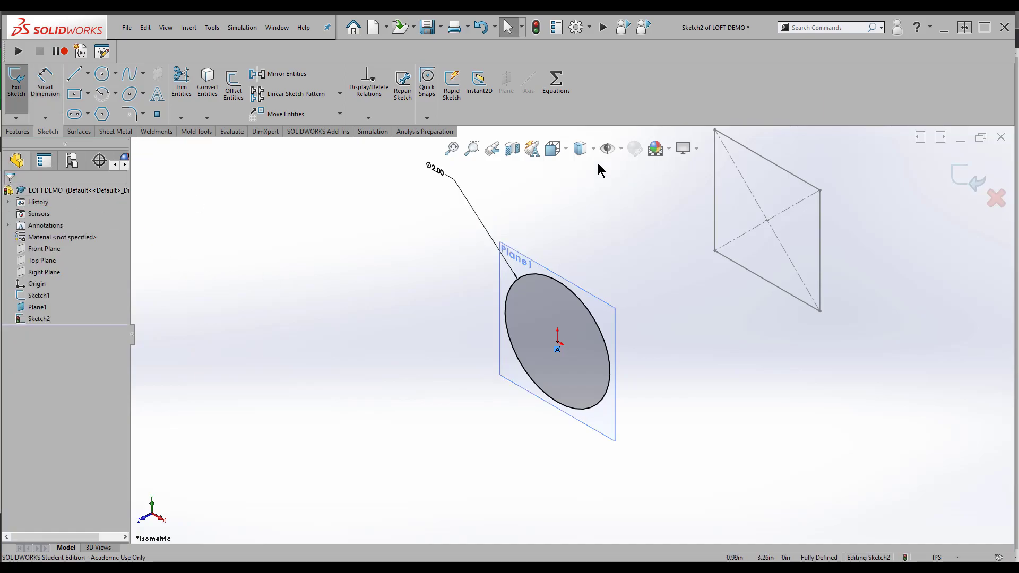
{"action": "left_click", "coordinate": [553, 148]}
{"action": "left_click", "coordinate": [380, 449]}
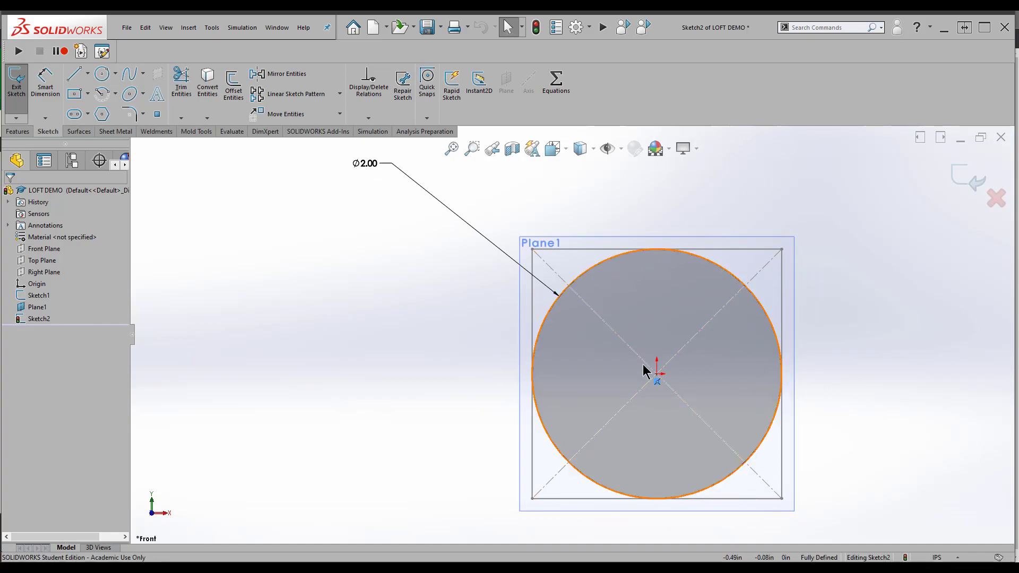
{"action": "left_click", "coordinate": [16, 80]}
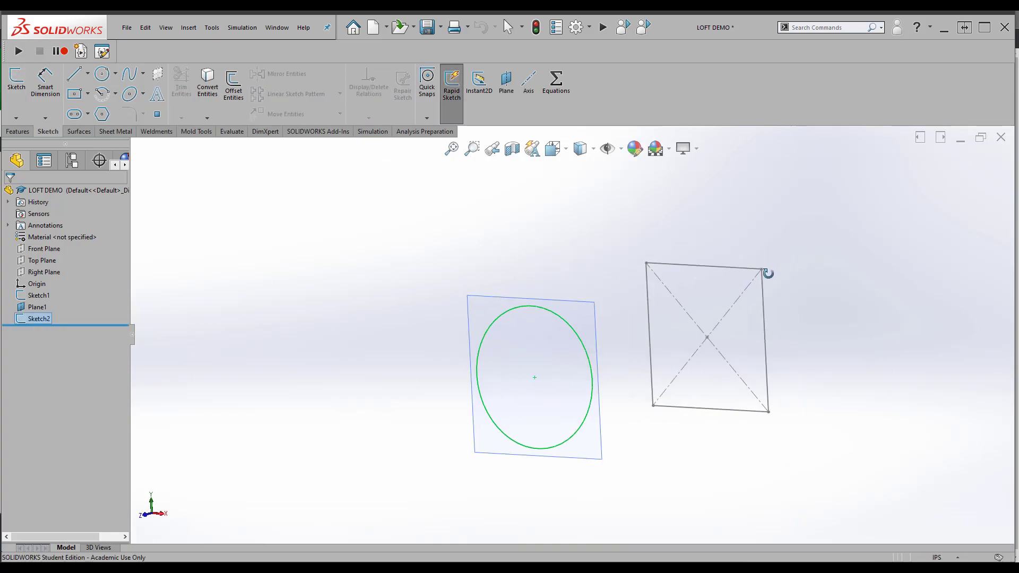
- Create Loft1 with Lofted Boss/Base from the square Sketch1 to the circle Sketch2
{"action": "left_click", "coordinate": [632, 463]}
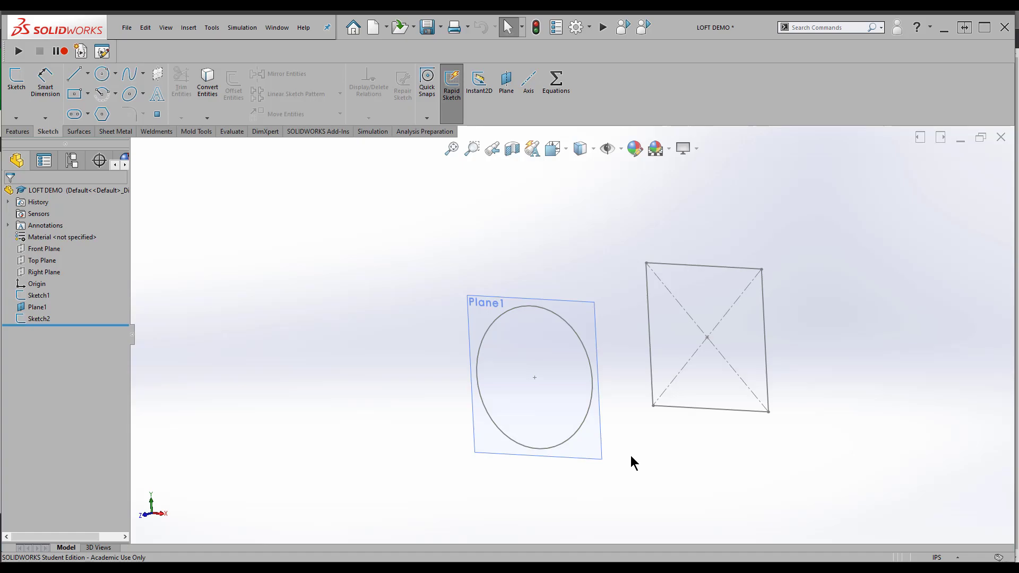
{"action": "left_click", "coordinate": [16, 133]}
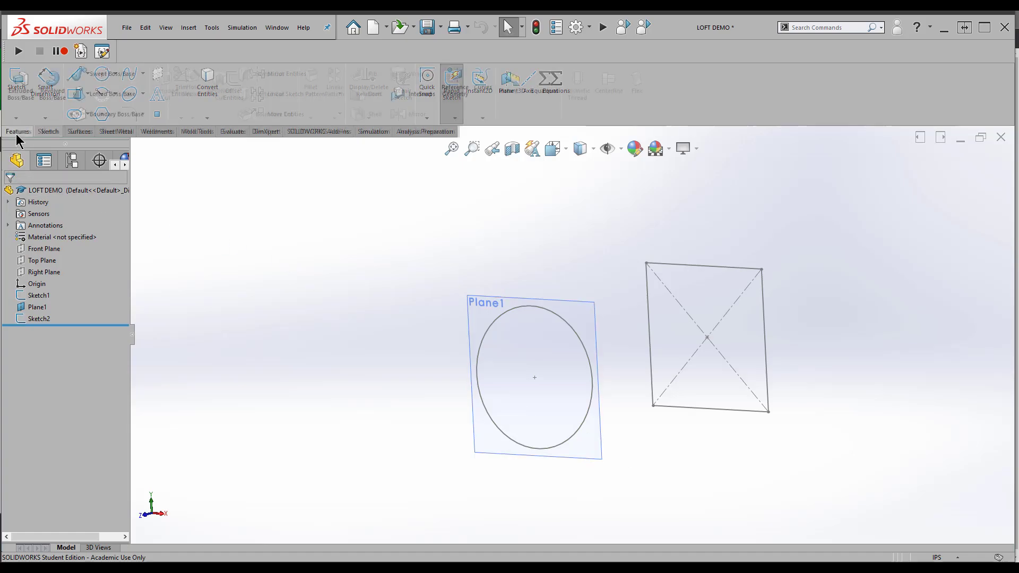
{"action": "left_click", "coordinate": [97, 100]}
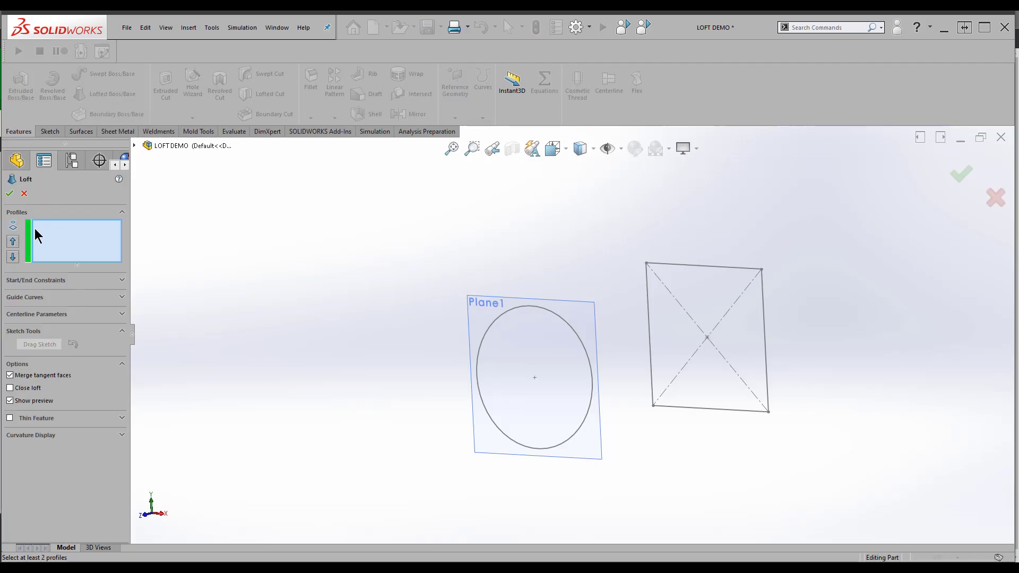
{"action": "left_click", "coordinate": [761, 269]}
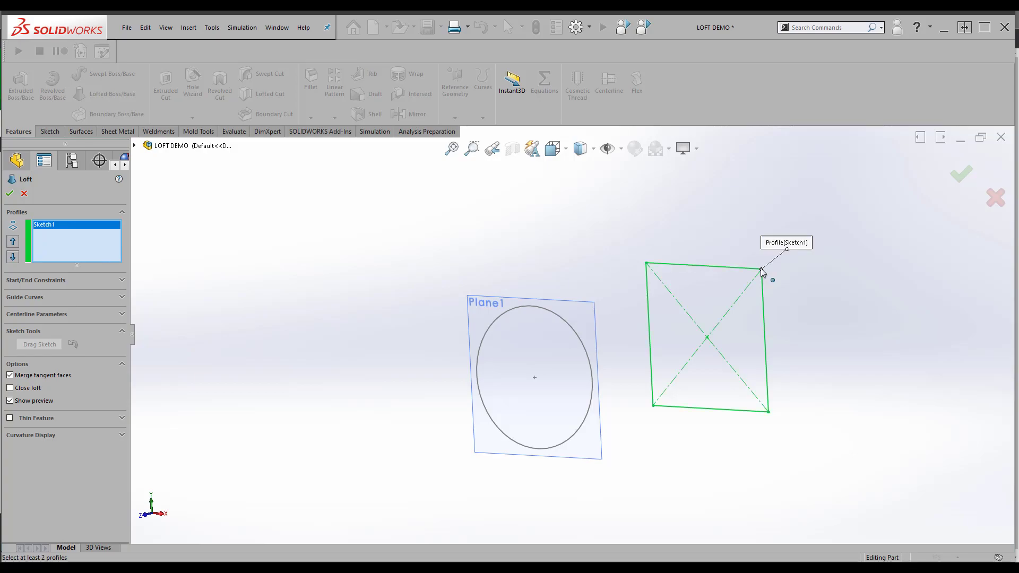
{"action": "left_click", "coordinate": [572, 331]}
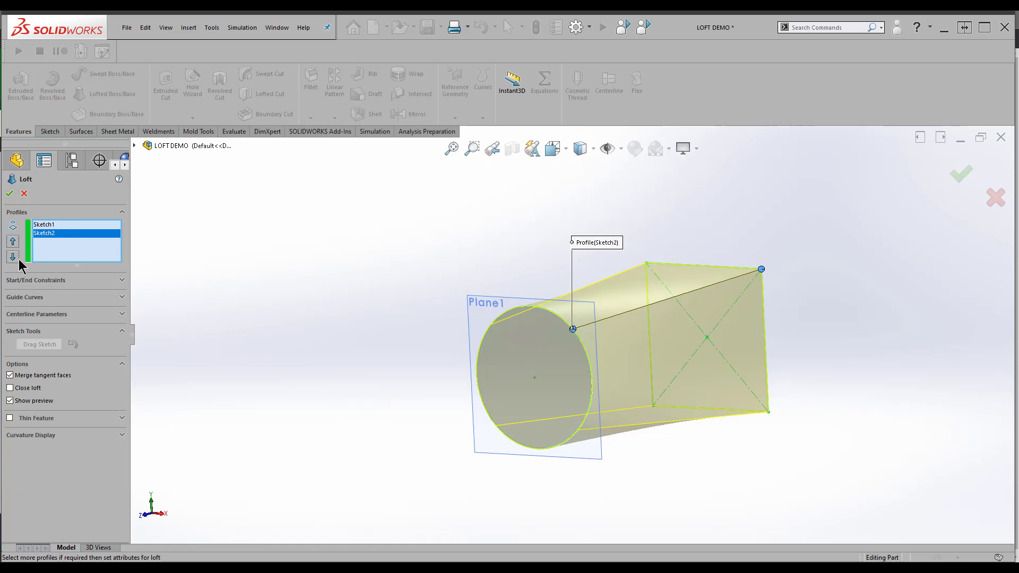
{"action": "left_click", "coordinate": [10, 196]}
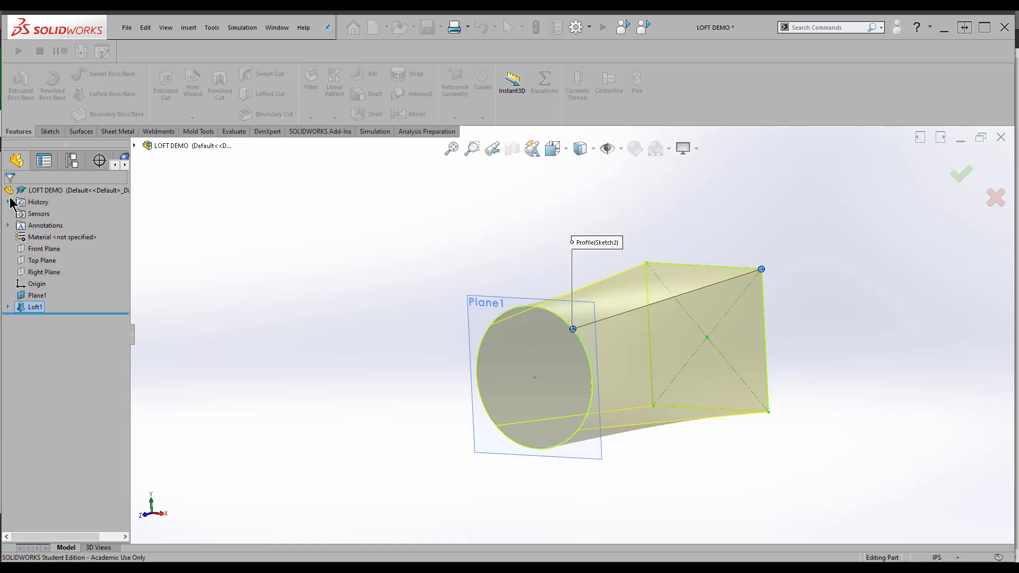